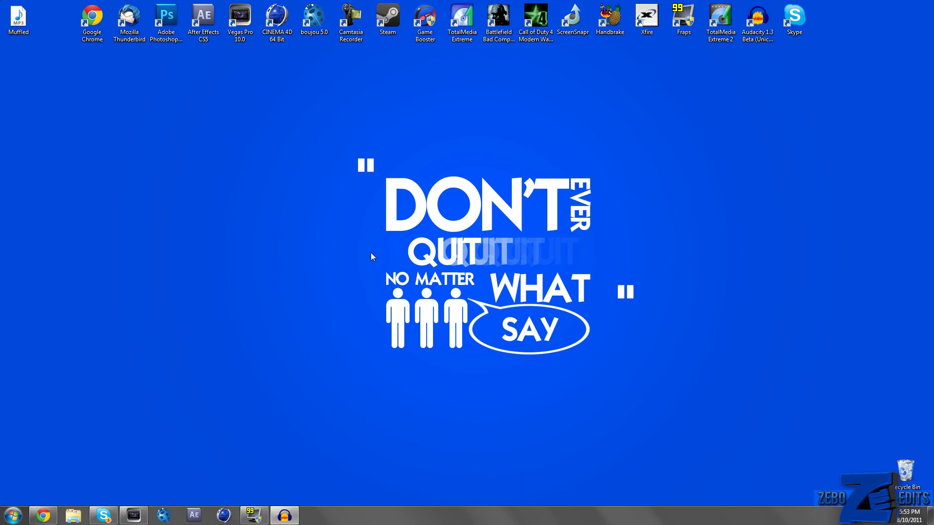
# - Place the music file from Project Media onto the timeline as an audio track
pyautogui.click(135, 517)
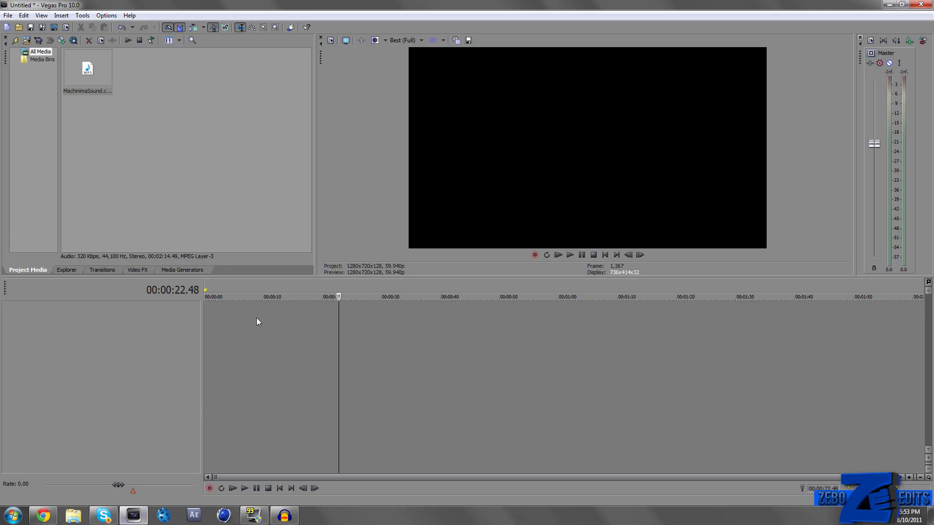
pyautogui.click(207, 287)
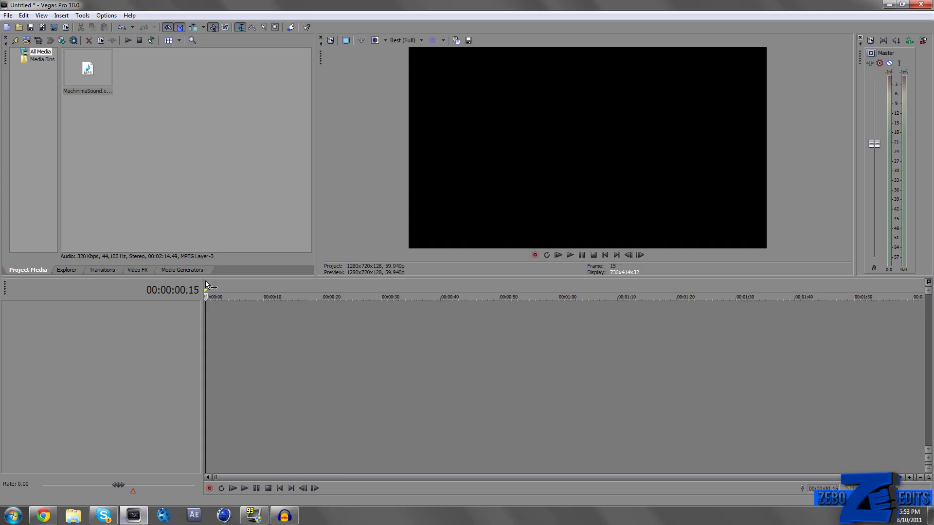
pyautogui.click(102, 84)
pyautogui.moveTo(177, 243); pyautogui.dragTo(211, 314)
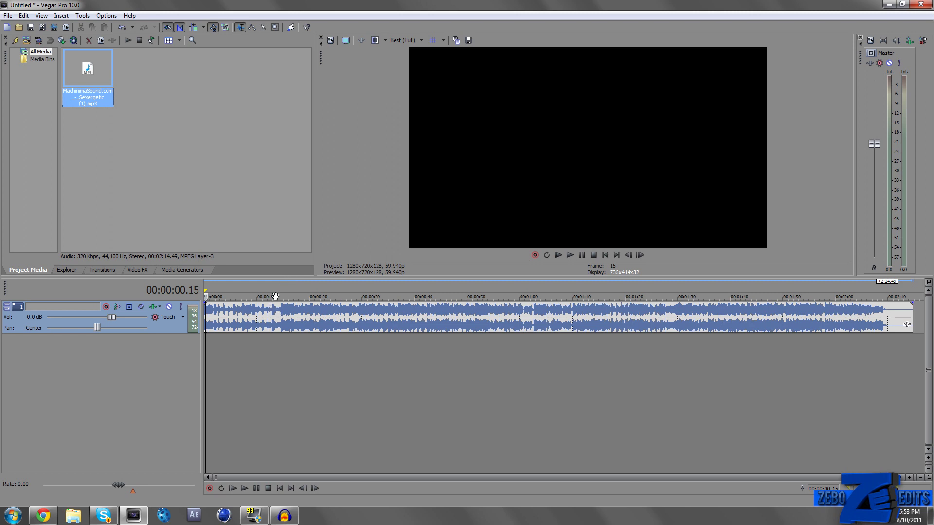
# - Split the music event at about 14 seconds with S
pyautogui.click(278, 292)
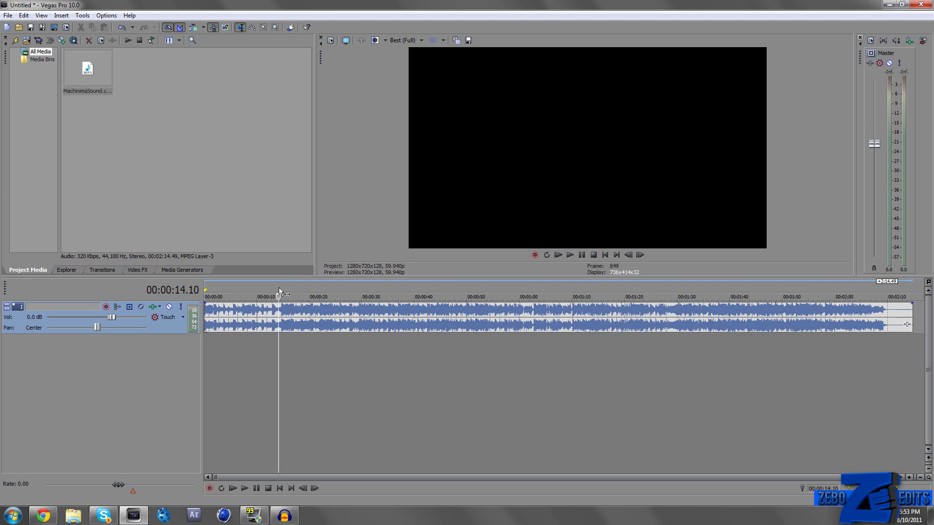
pyautogui.click(282, 317)
pyautogui.press('s')
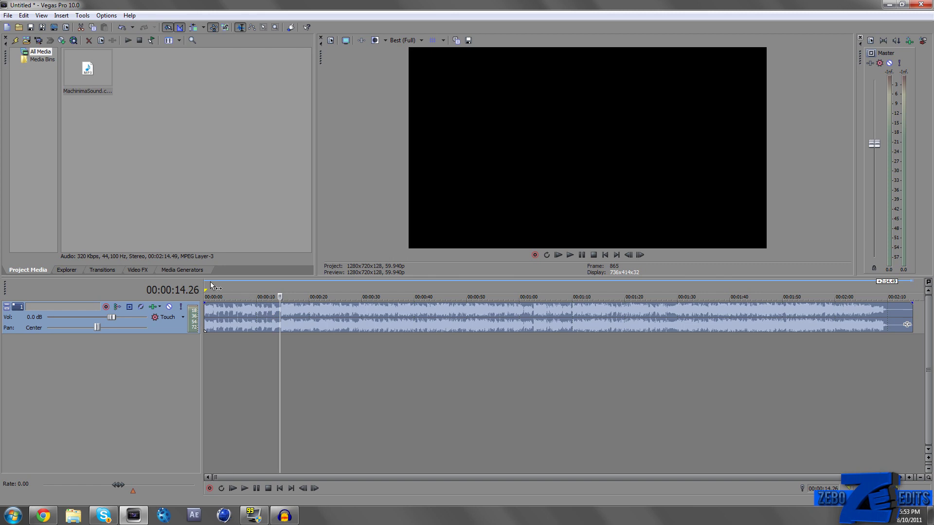
pyautogui.click(211, 296)
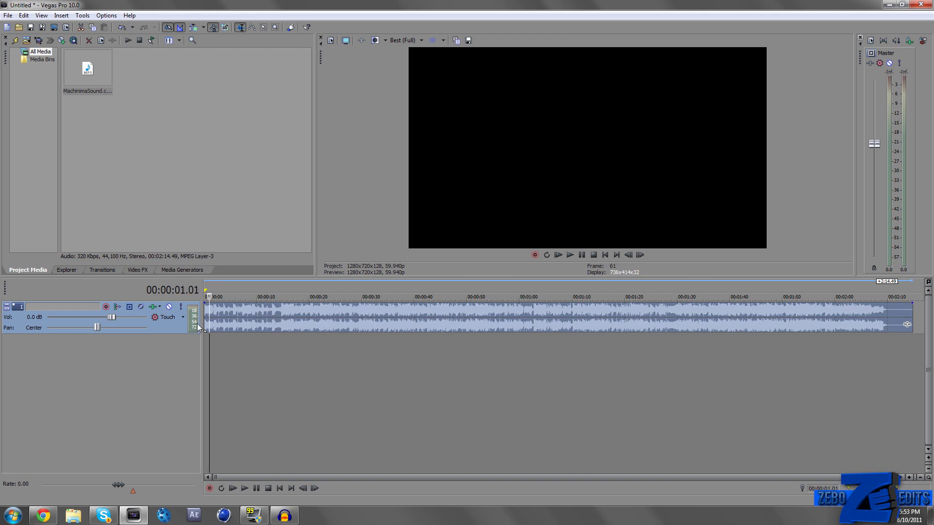
# - Drag the track's Track EQ band 4 high shelf down to about 350 Hz at -Inf dB
pyautogui.click(157, 307)
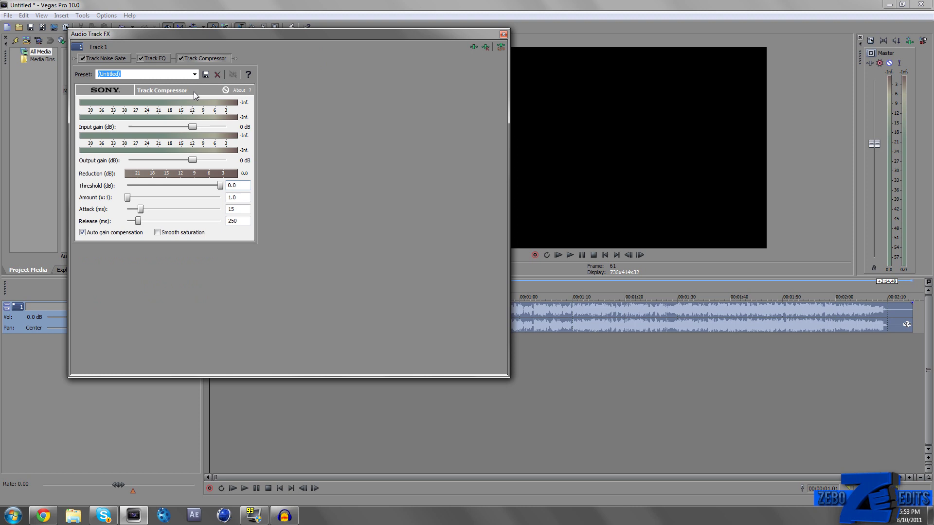
pyautogui.click(155, 59)
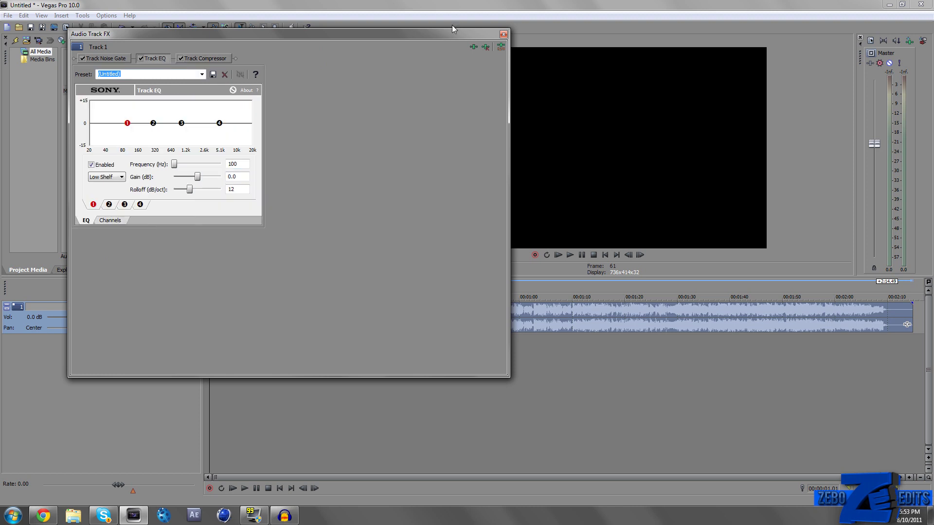
pyautogui.click(503, 35)
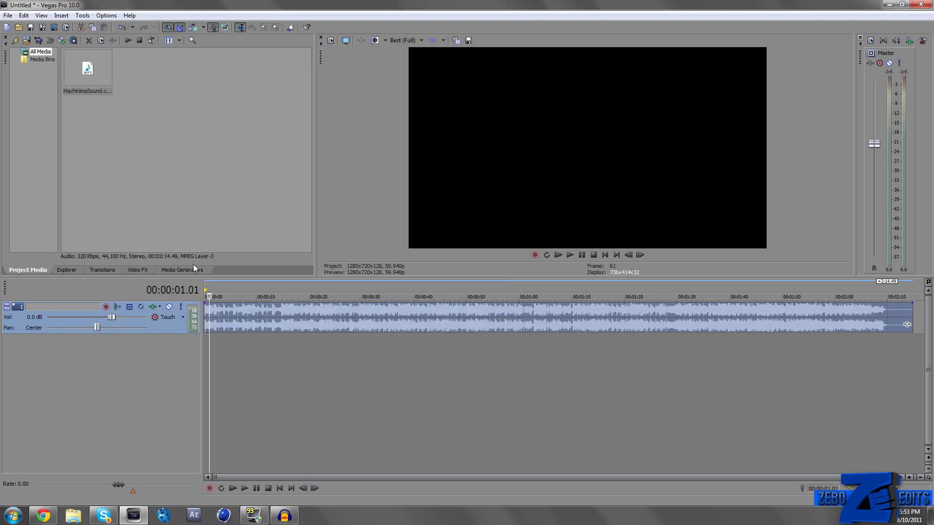
pyautogui.click(154, 308)
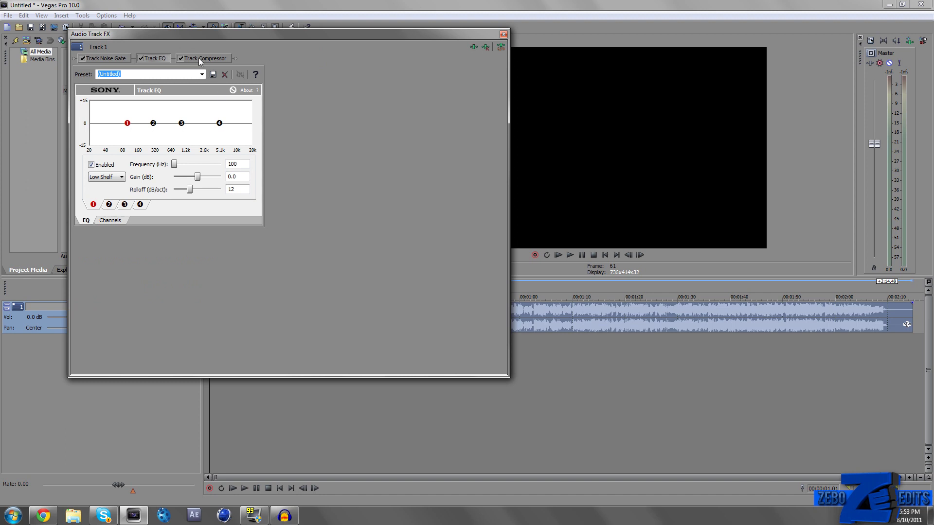
pyautogui.click(472, 46)
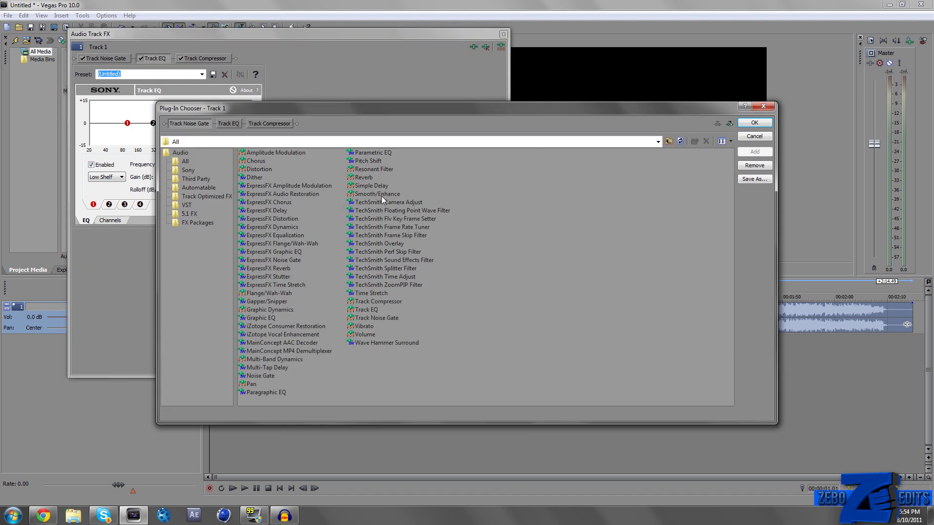
pyautogui.click(364, 310)
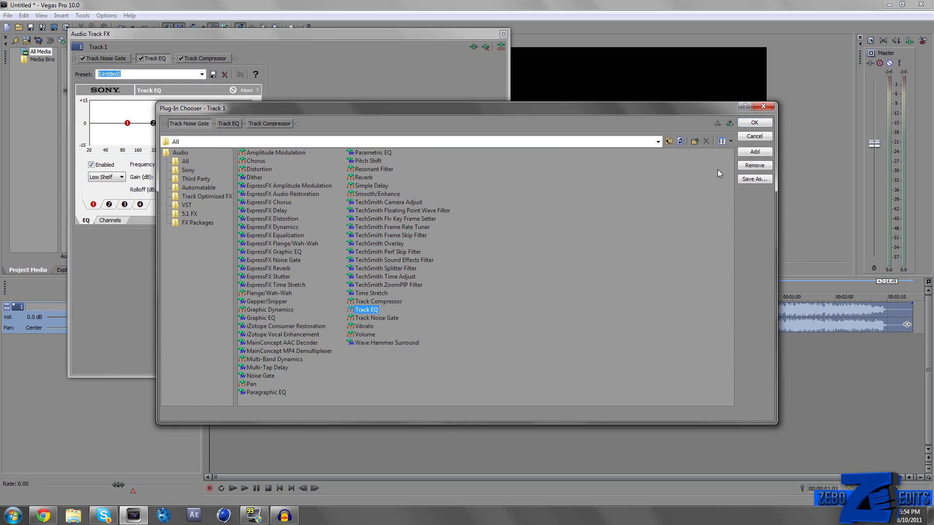
pyautogui.click(755, 137)
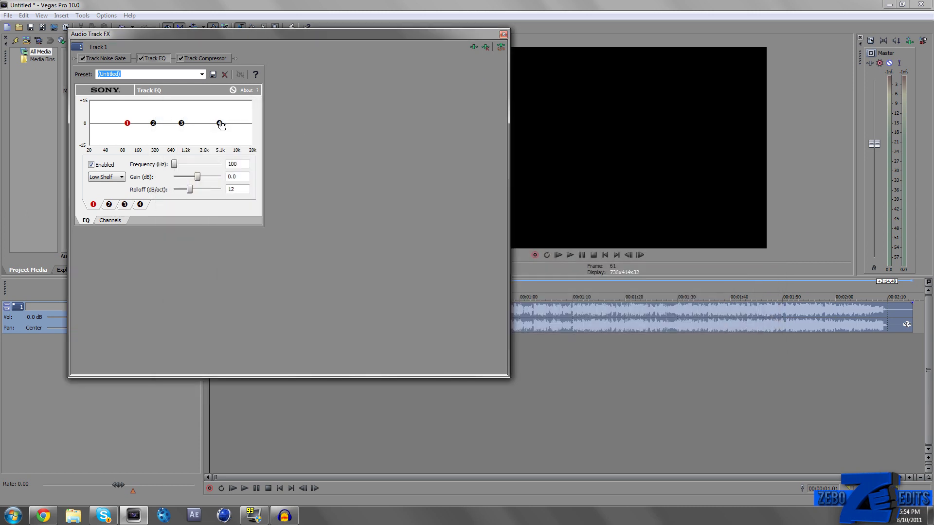
pyautogui.click(220, 124)
pyautogui.moveTo(220, 124); pyautogui.dragTo(159, 156)
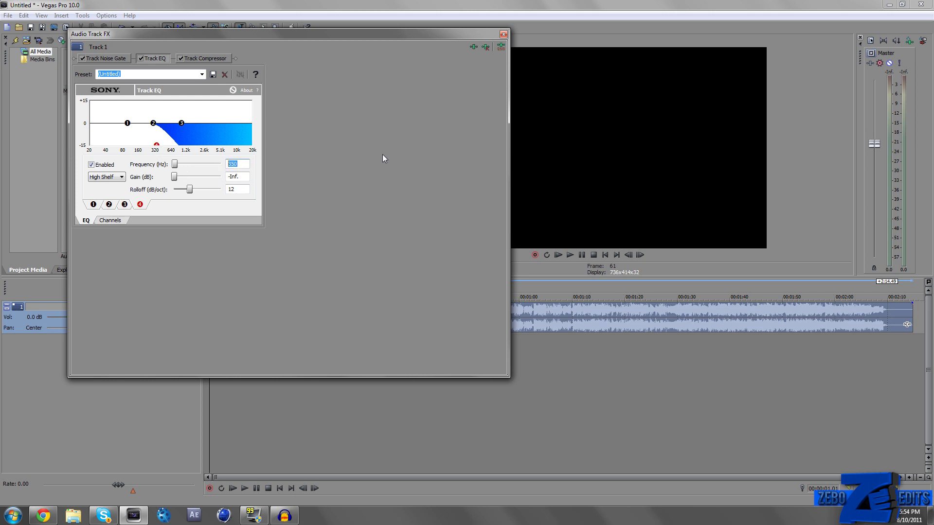
# - Close the track effects window and preview the muffled music from the start
pyautogui.click(504, 34)
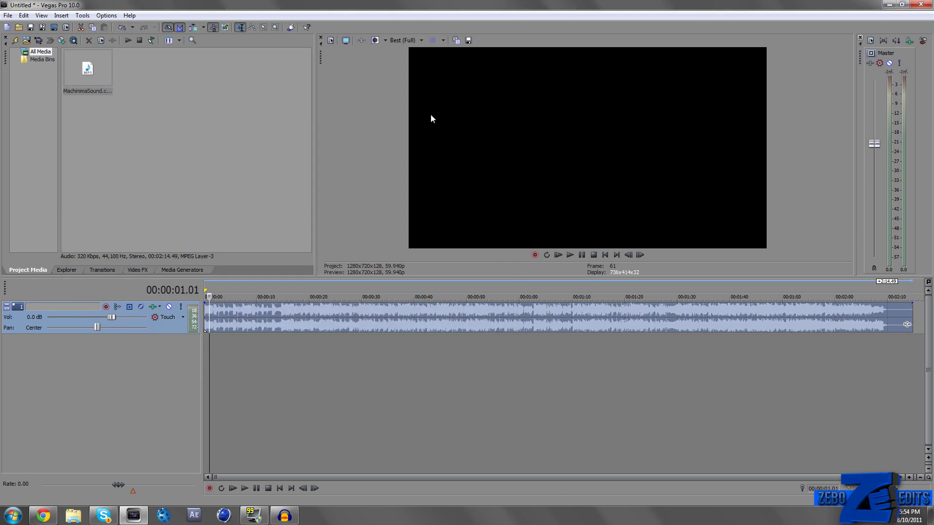
pyautogui.click(206, 295)
pyautogui.moveTo(207, 295); pyautogui.dragTo(225, 294)
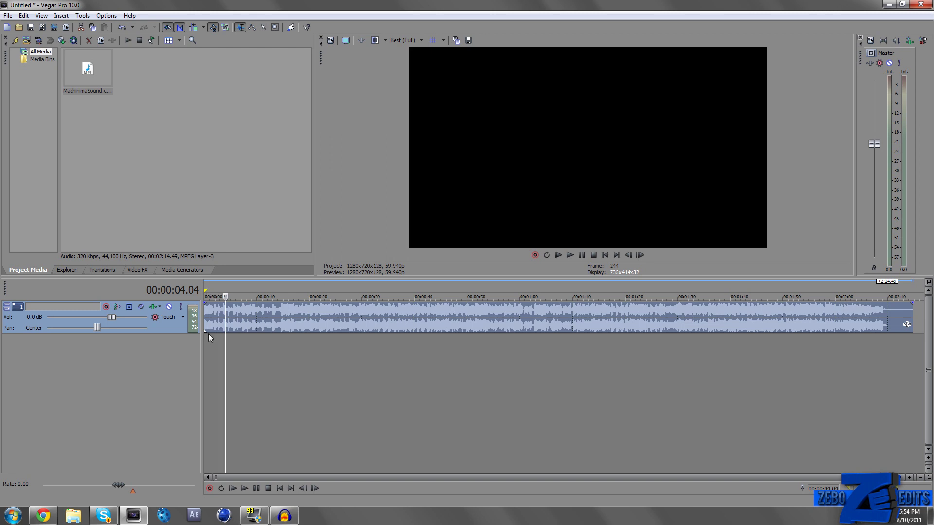
pyautogui.click(210, 295)
pyautogui.click(297, 328)
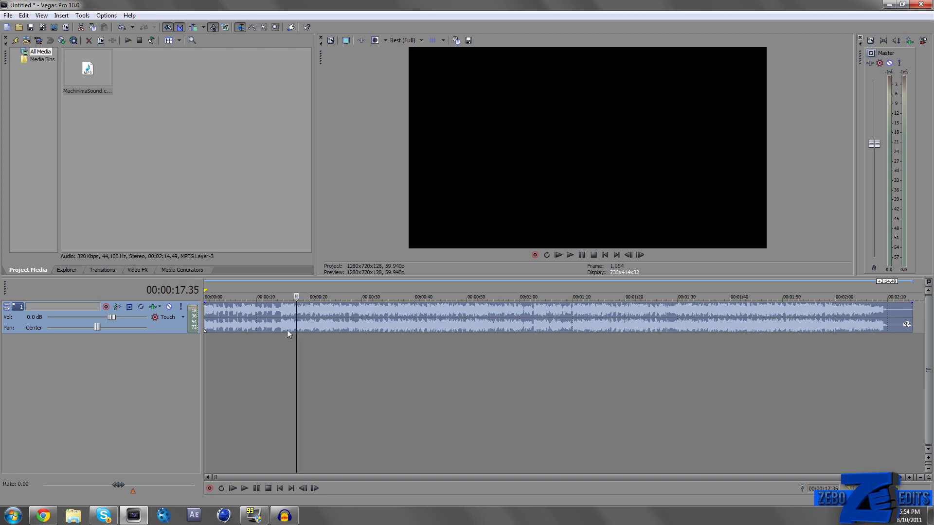
# - Add a second audio track and paste a copy of the song onto it
pyautogui.click(62, 15)
pyautogui.click(80, 51)
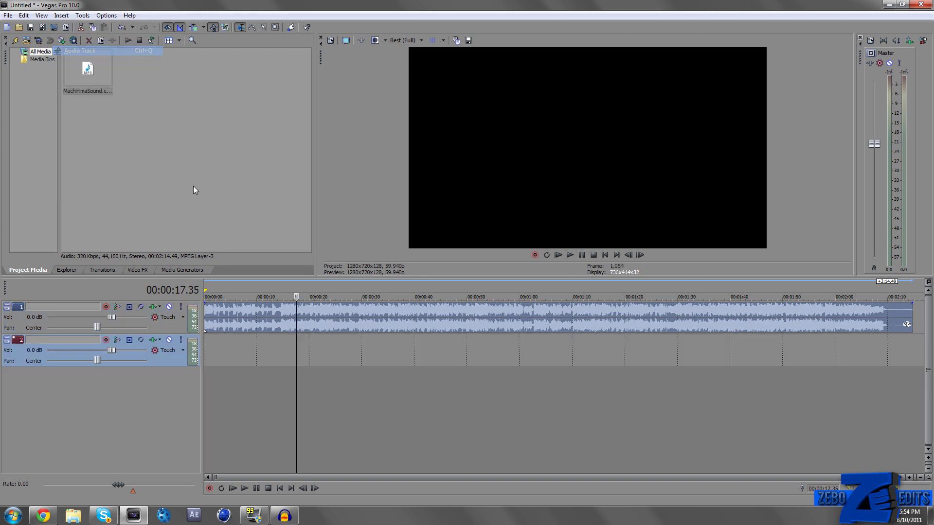
pyautogui.click(252, 326)
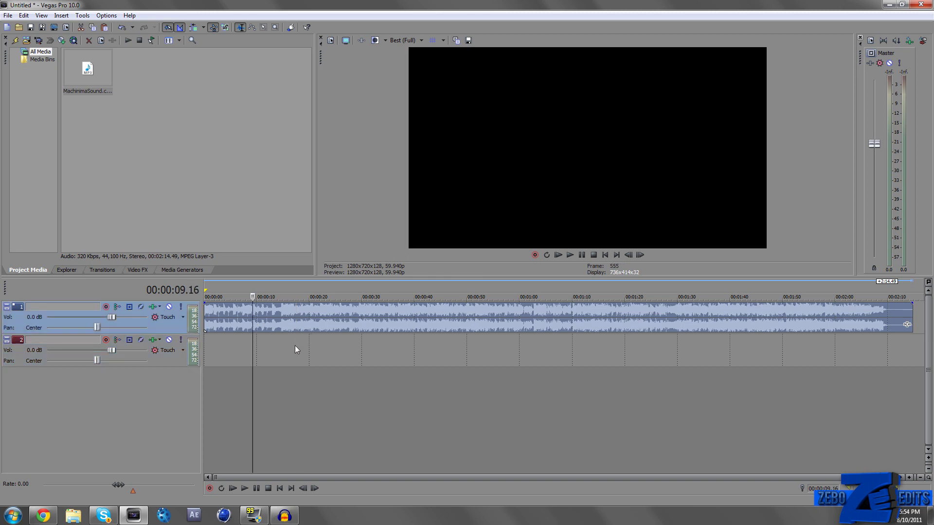
pyautogui.click(204, 348)
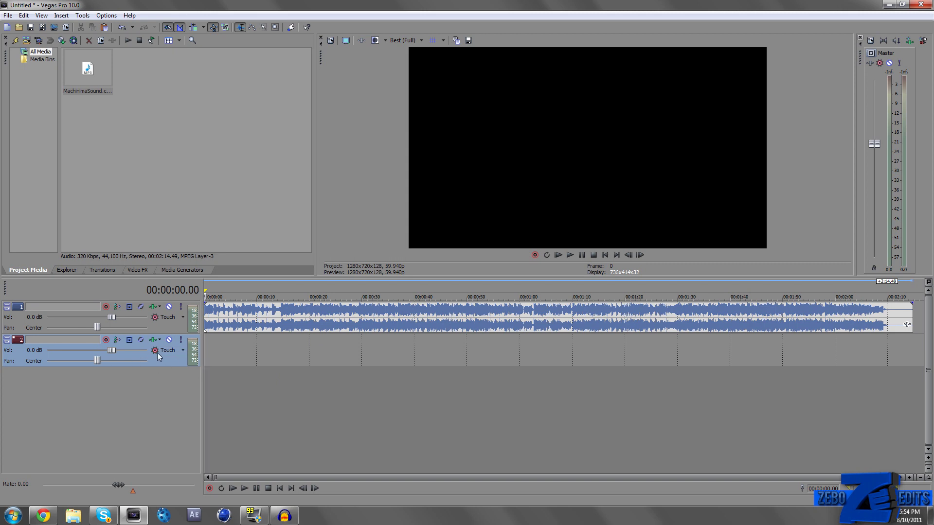
pyautogui.hotkey('ctrl', 'v')
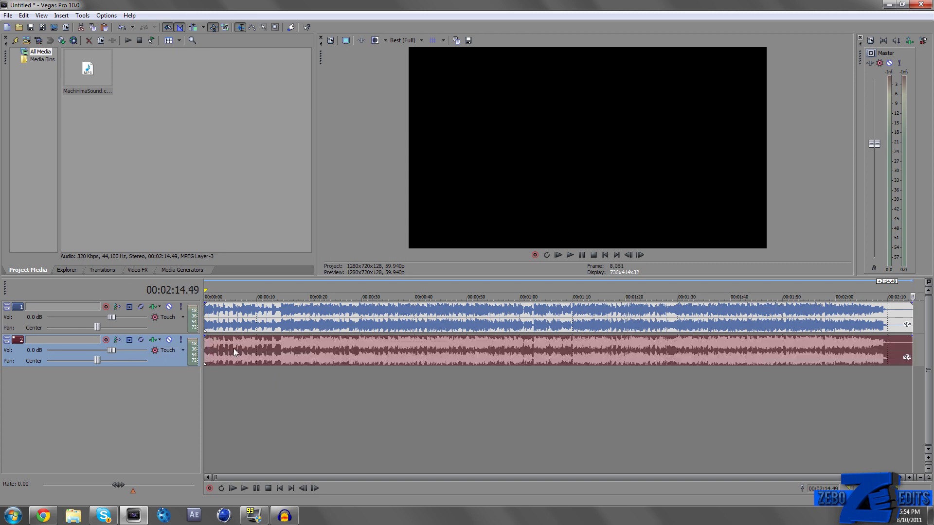
# - Move the pink copy's track above the other track
pyautogui.click(207, 343)
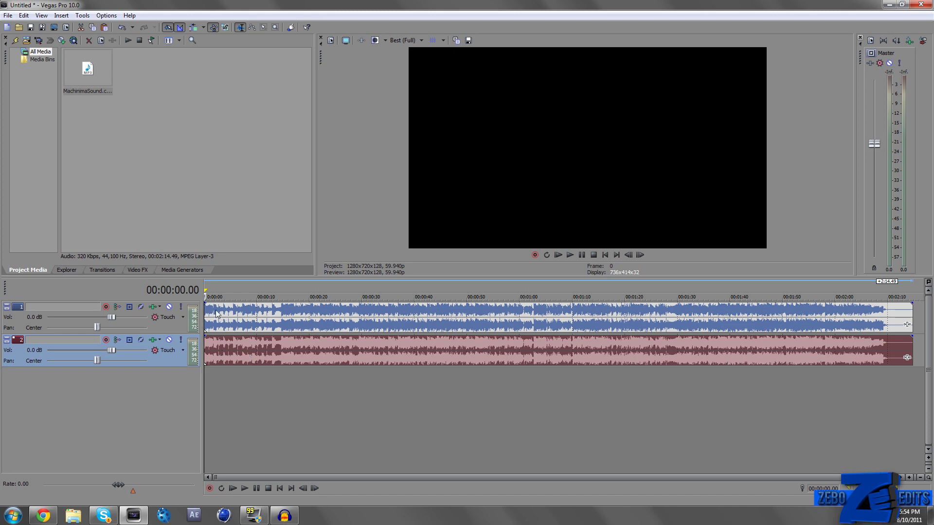
pyautogui.click(515, 351)
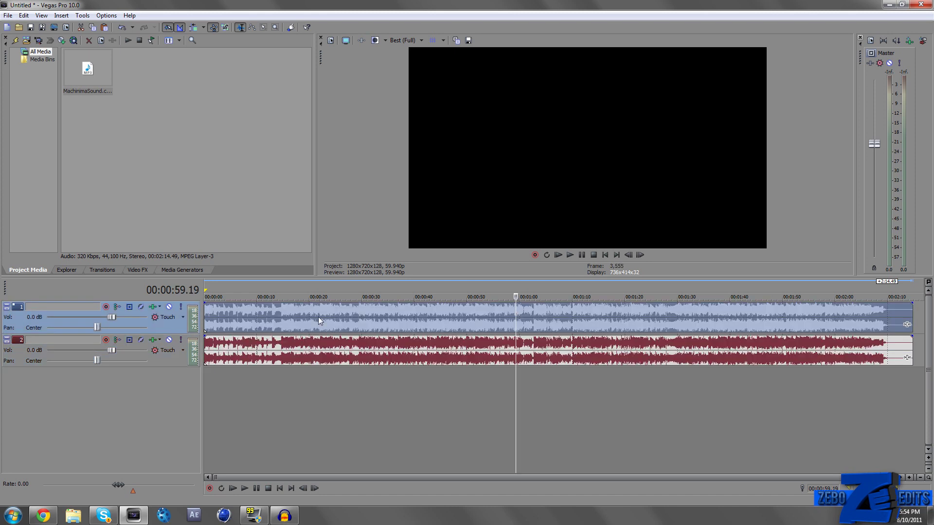
pyautogui.click(278, 353)
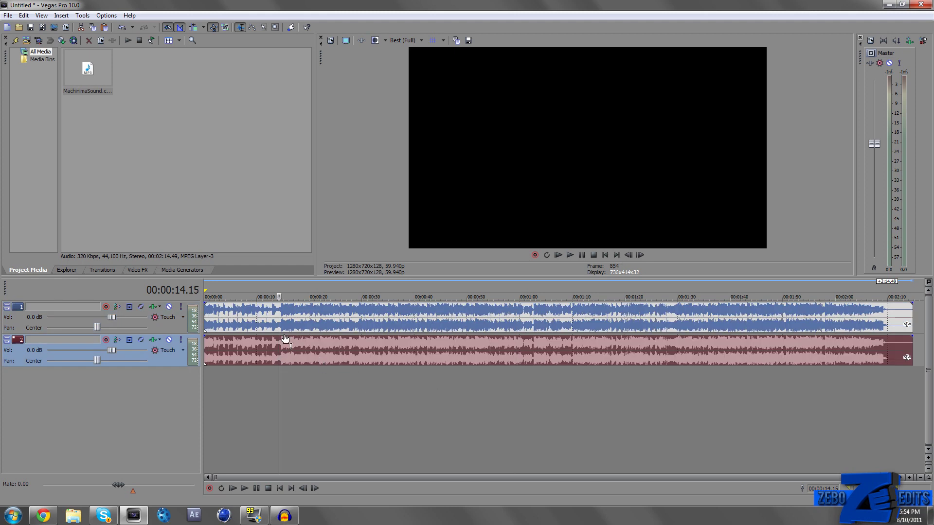
pyautogui.moveTo(171, 361); pyautogui.dragTo(170, 304)
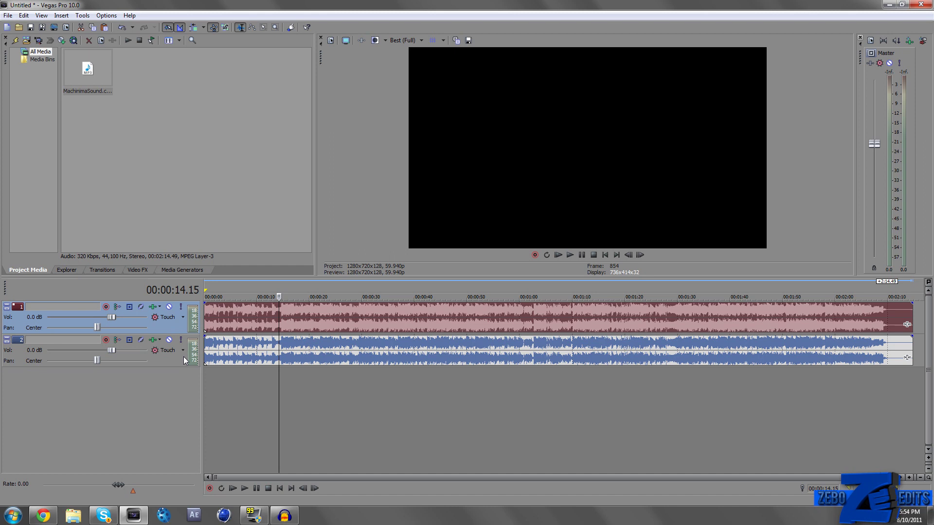
# - Split the top copy at 00:00:14.32 and delete the part after the split
pyautogui.click(280, 316)
pyautogui.press('s')
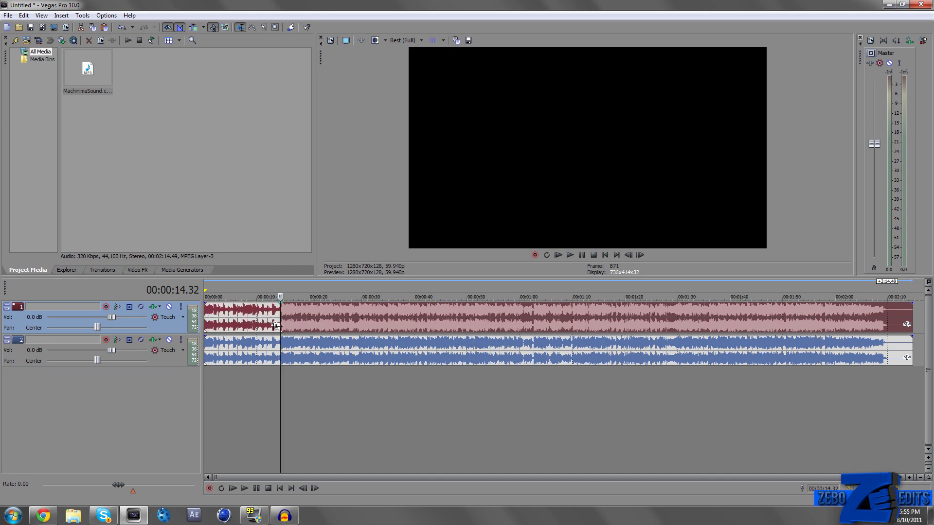
pyautogui.click(320, 317)
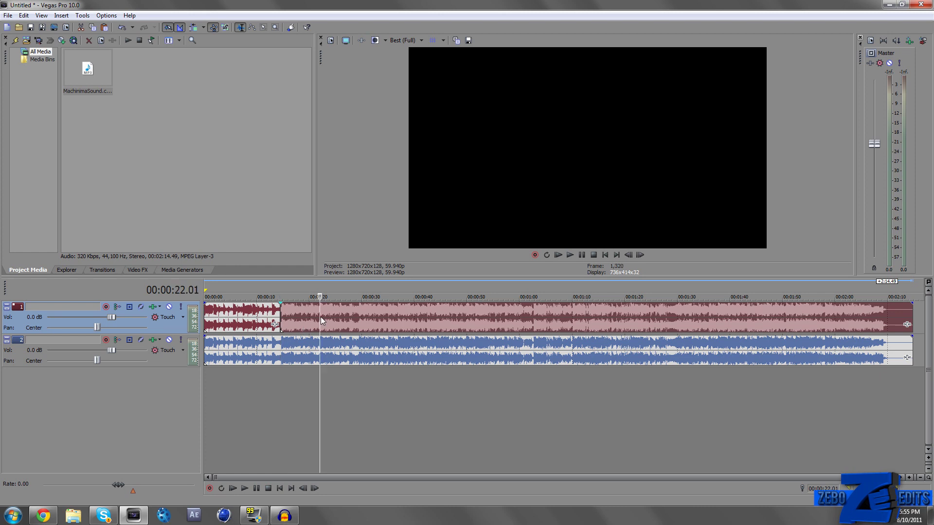
pyautogui.press('Delete')
pyautogui.click(279, 317)
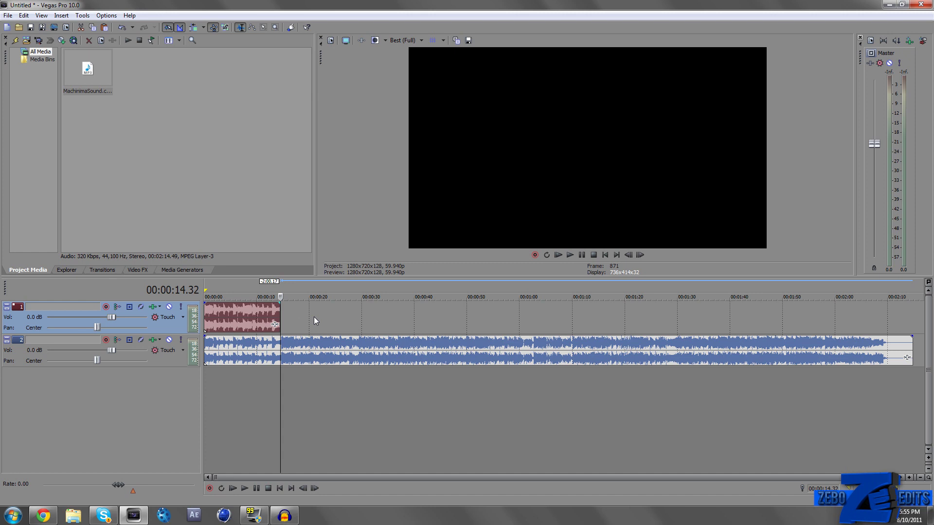
# - Split the lower copy at 00:00:14.32 and select its first part
pyautogui.click(283, 348)
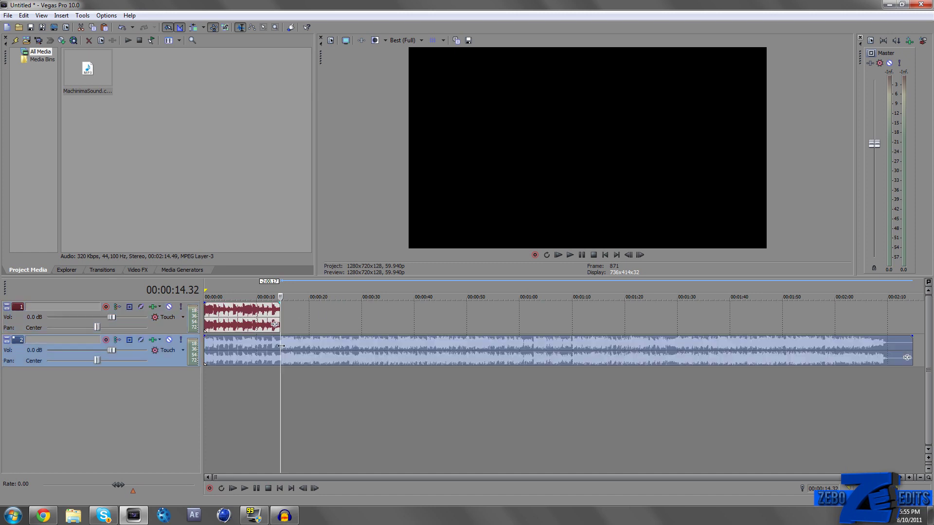
pyautogui.press('s')
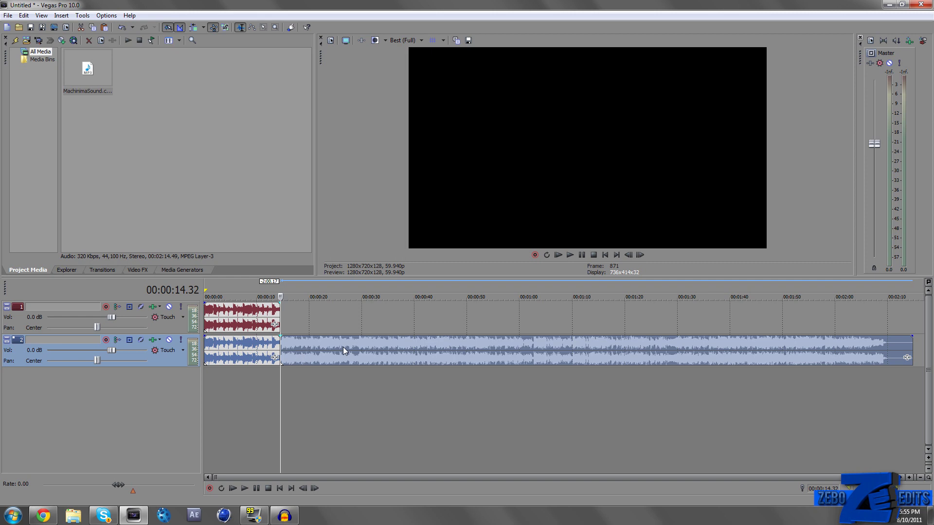
pyautogui.click(343, 347)
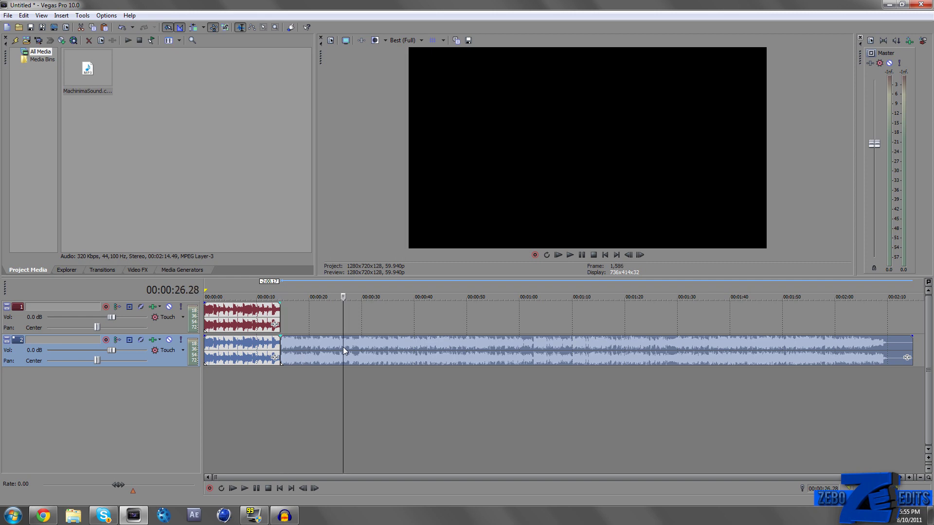
pyautogui.click(252, 347)
# - Delete the lower copy's first part, fade out the top piece, and overlap them
pyautogui.press('Delete')
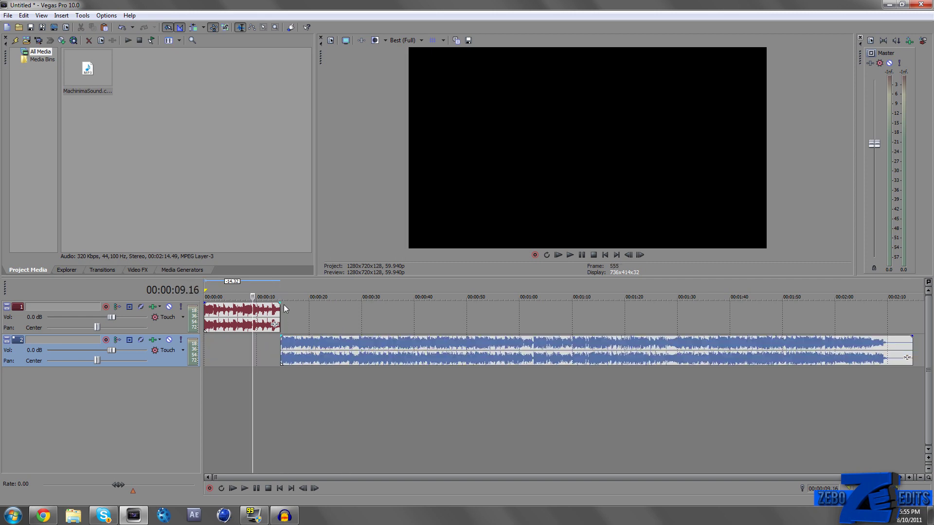
pyautogui.moveTo(280, 302); pyautogui.dragTo(257, 302)
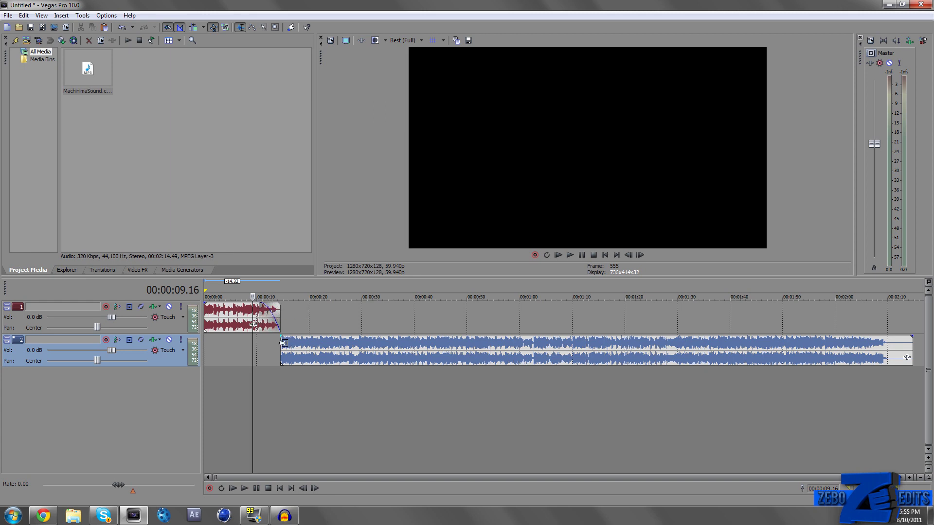
pyautogui.moveTo(289, 343)
pyautogui.mouseDown()
pyautogui.moveTo(259, 343)
pyautogui.moveTo(281, 336)
pyautogui.mouseUp()
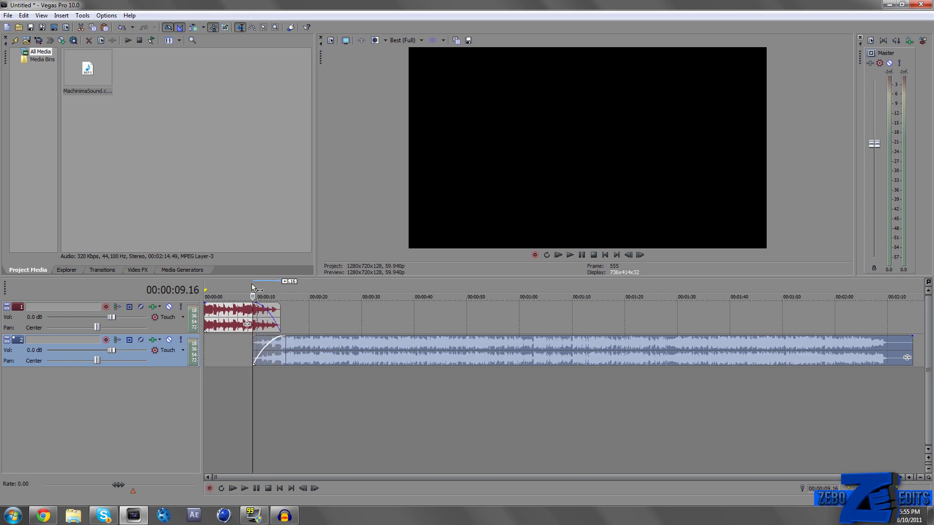
# - Trim the lower piece to end near 26 seconds and enlarge the preview area
pyautogui.moveTo(253, 295); pyautogui.dragTo(274, 295)
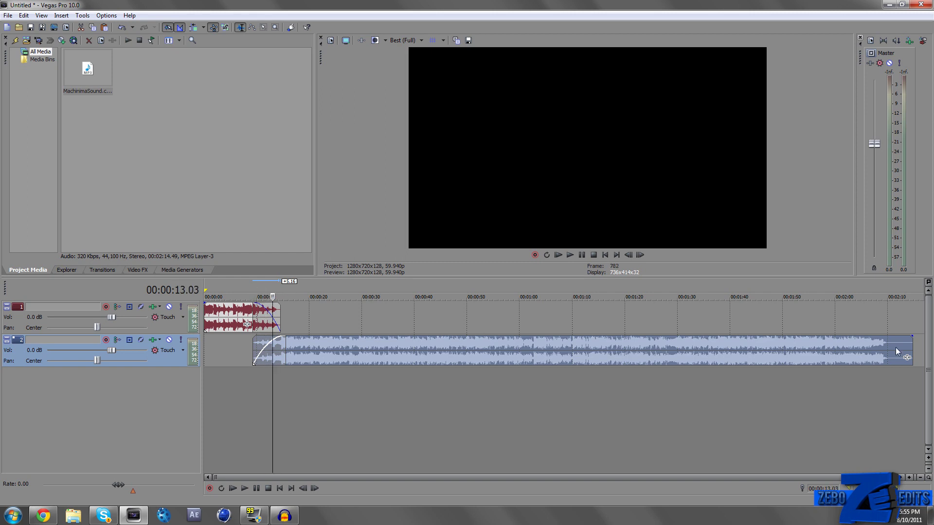
pyautogui.moveTo(911, 351); pyautogui.dragTo(341, 350)
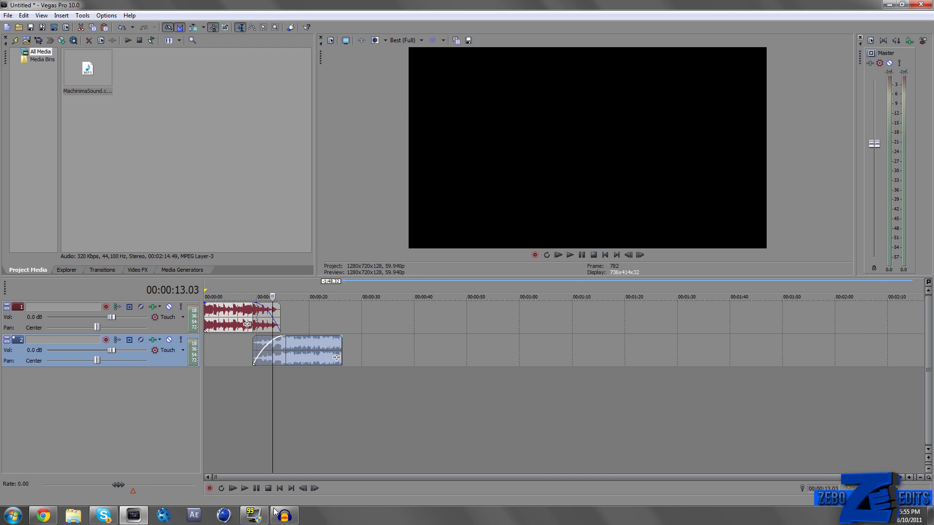
pyautogui.moveTo(261, 296); pyautogui.dragTo(287, 296)
pyautogui.click(301, 296)
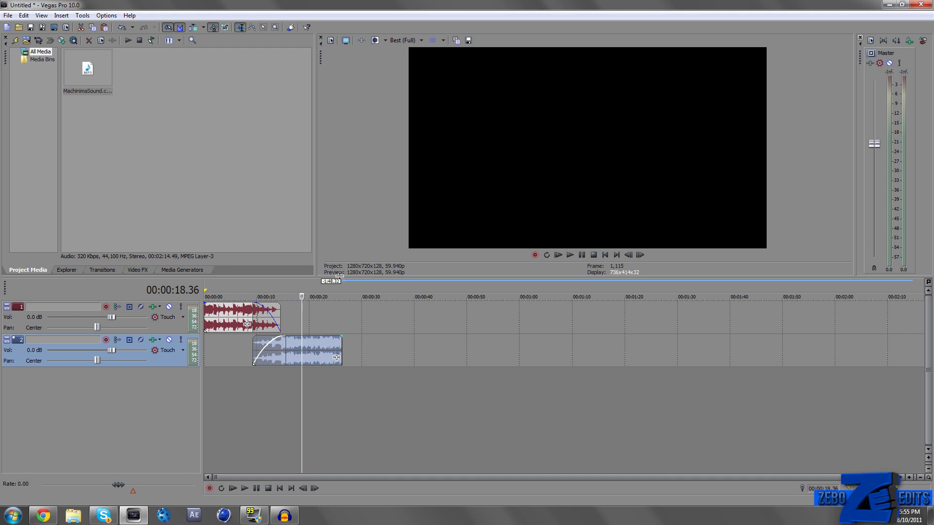
pyautogui.moveTo(336, 280); pyautogui.dragTo(333, 321)
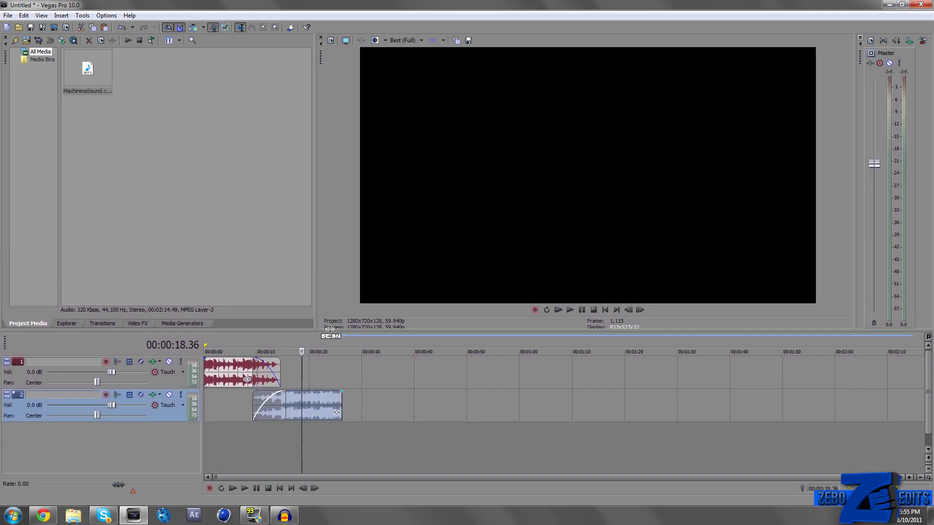